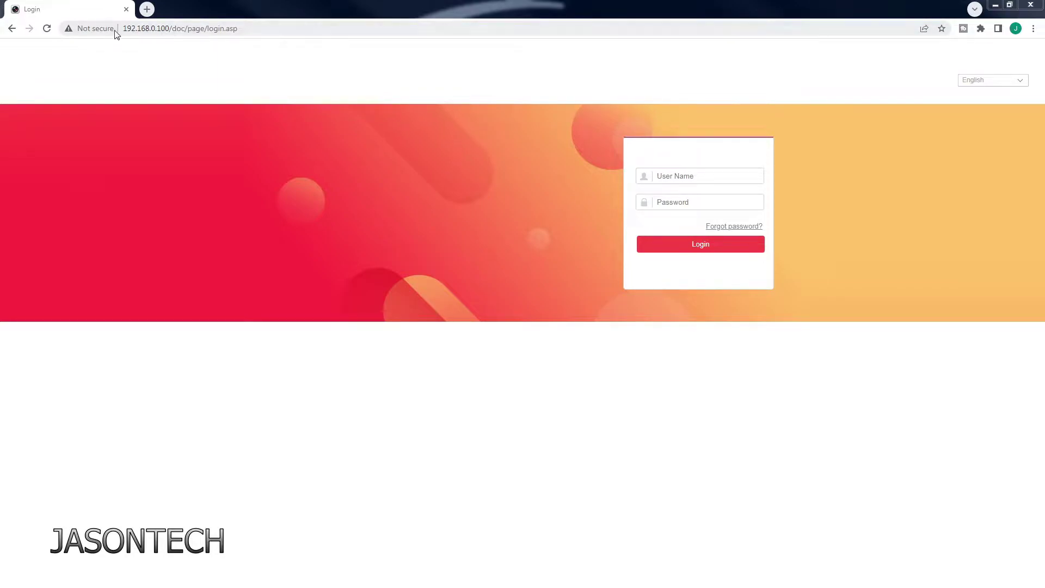
- Sign in to the NVR with the admin user name and its password
{"action": "left_click", "coordinate": [686, 177]}
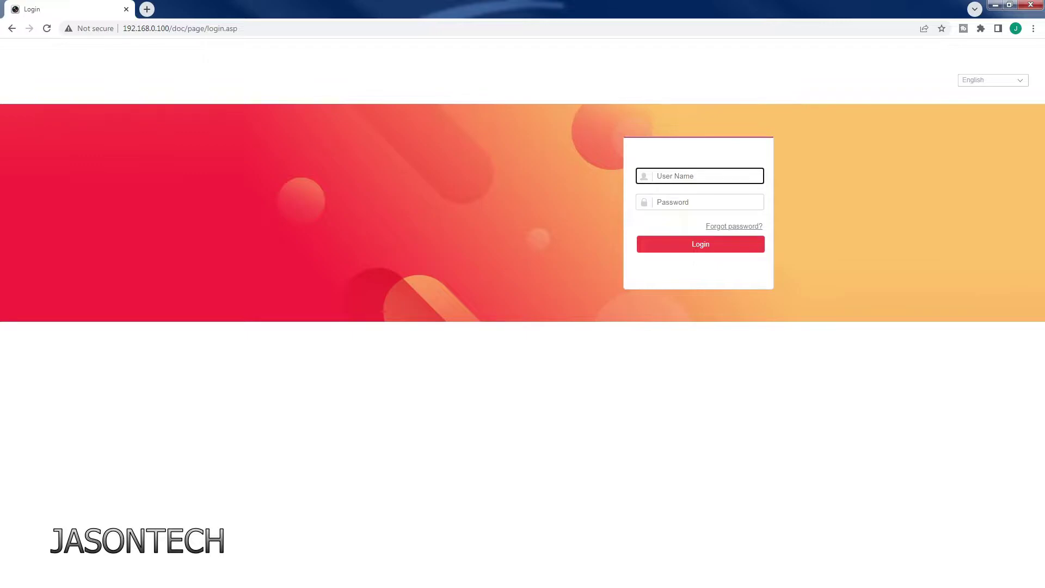
{"action": "type", "text": "admin"}
{"action": "left_click", "coordinate": [707, 202]}
{"action": "type", "text": "a"}
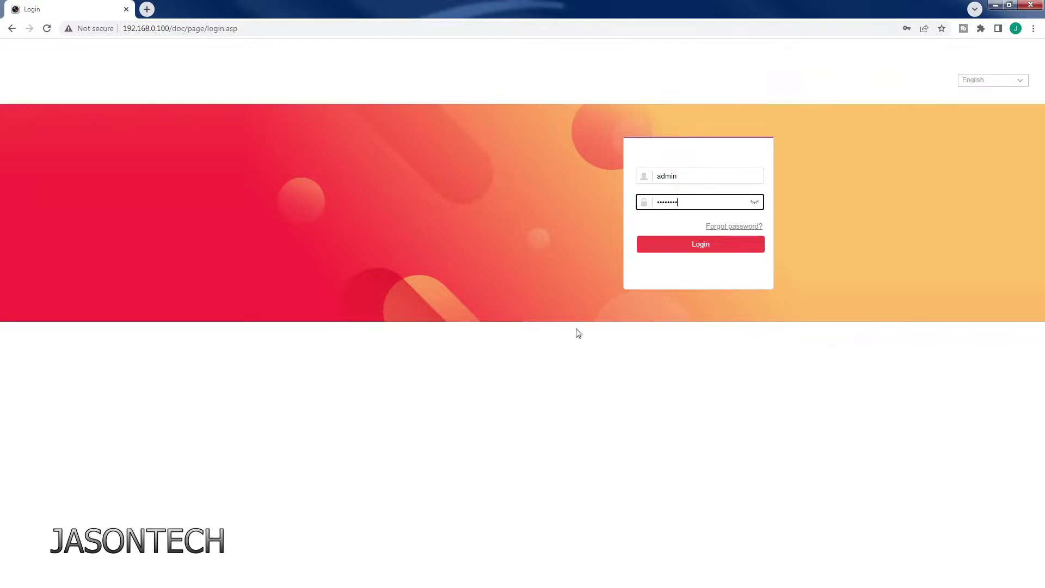
{"action": "left_click", "coordinate": [708, 244]}
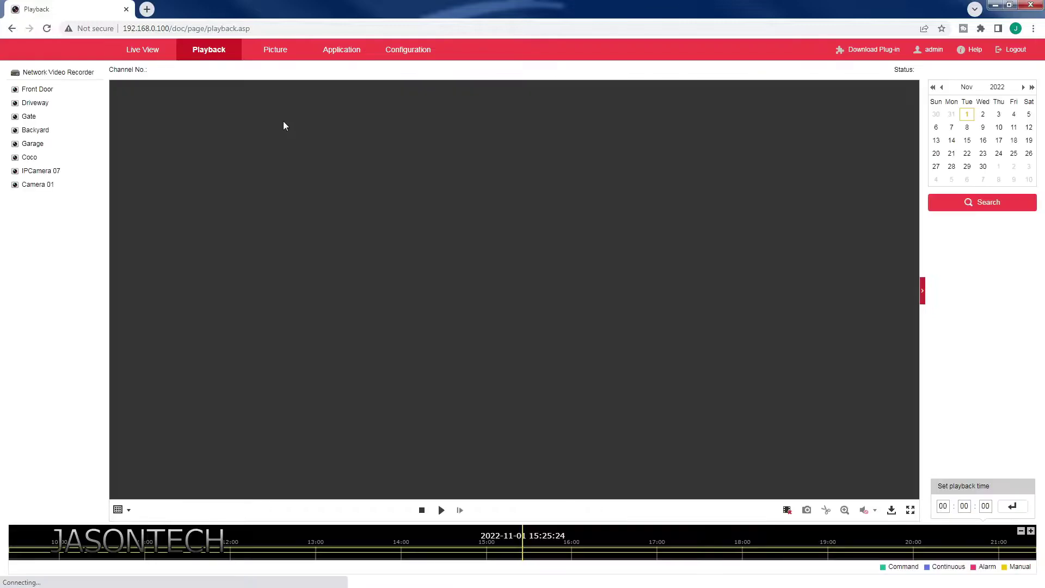
- Switch playback to the Driveway camera shown in a single 1x1 window
{"action": "left_click", "coordinate": [59, 90]}
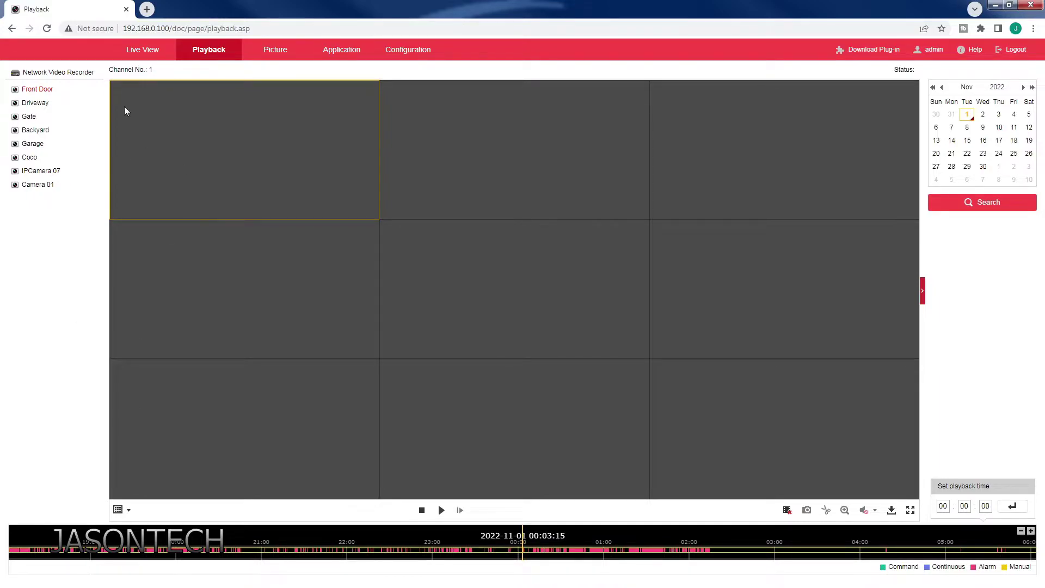
{"action": "left_click", "coordinate": [29, 103]}
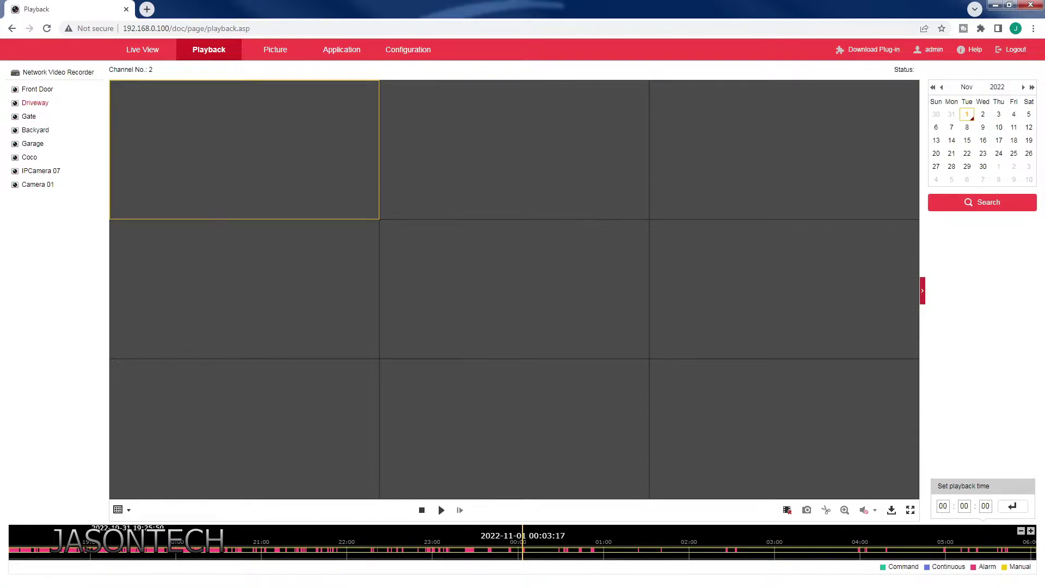
{"action": "left_click", "coordinate": [118, 509]}
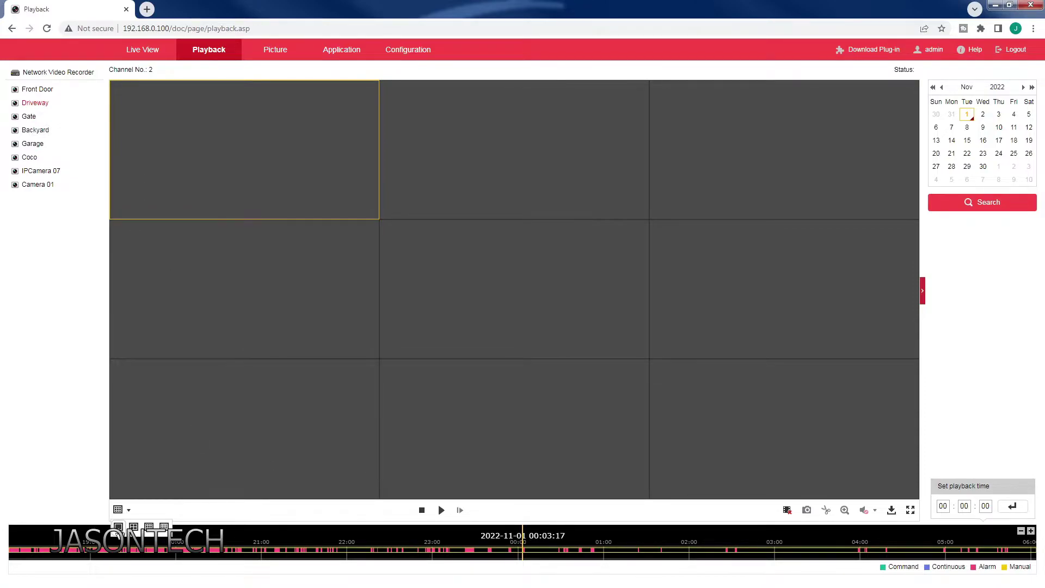
{"action": "left_click", "coordinate": [118, 527]}
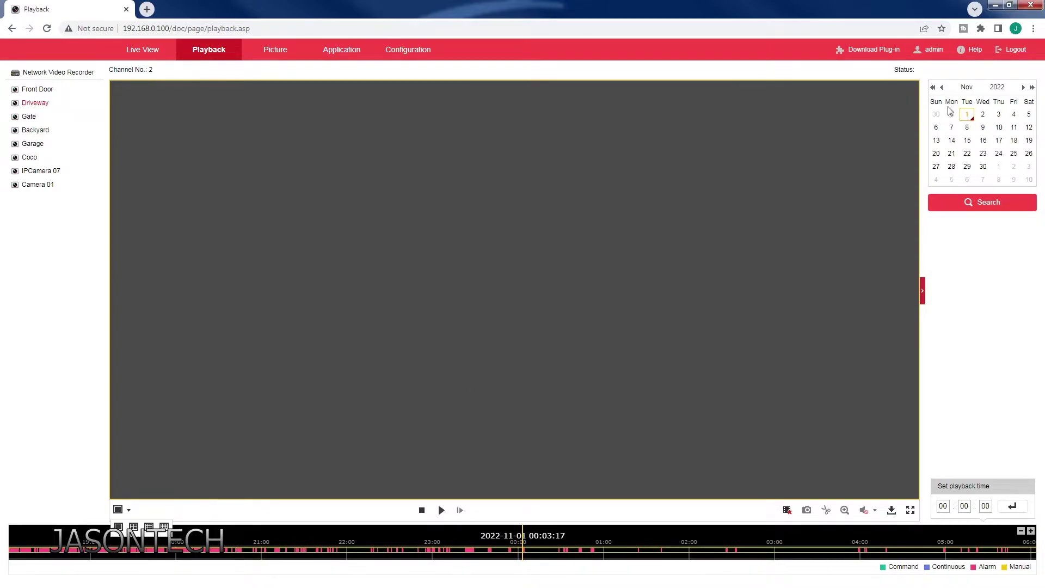
- Pick 25 October 2022 in the calendar and search for Driveway recordings
{"action": "left_click", "coordinate": [941, 87]}
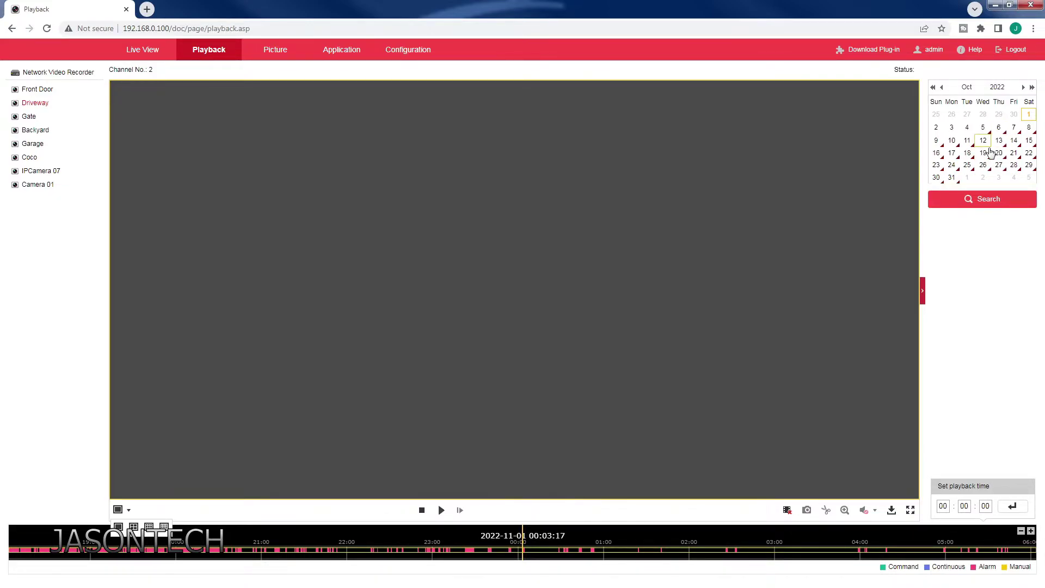
{"action": "left_click", "coordinate": [970, 168]}
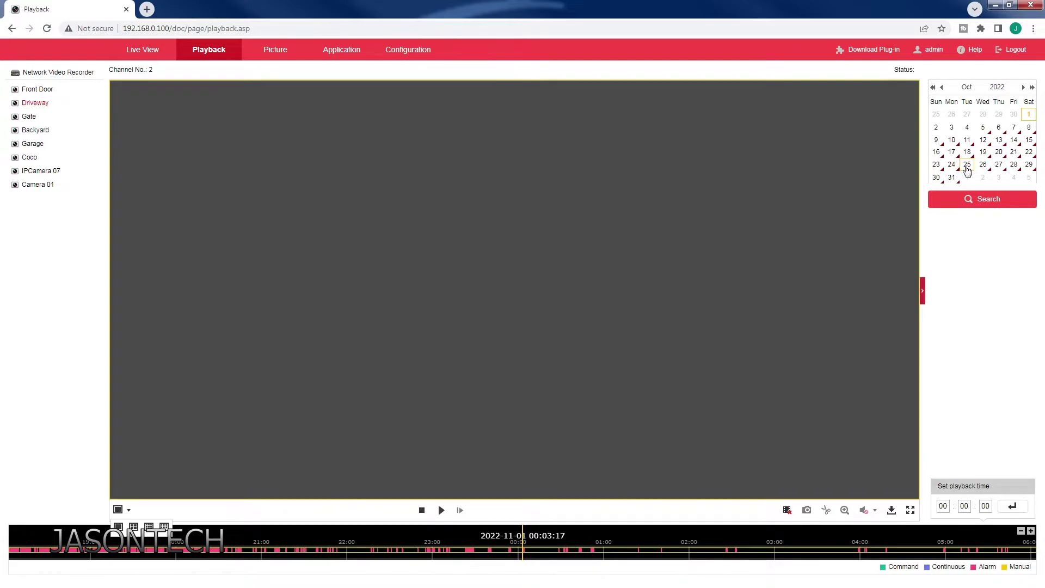
{"action": "left_click", "coordinate": [988, 202]}
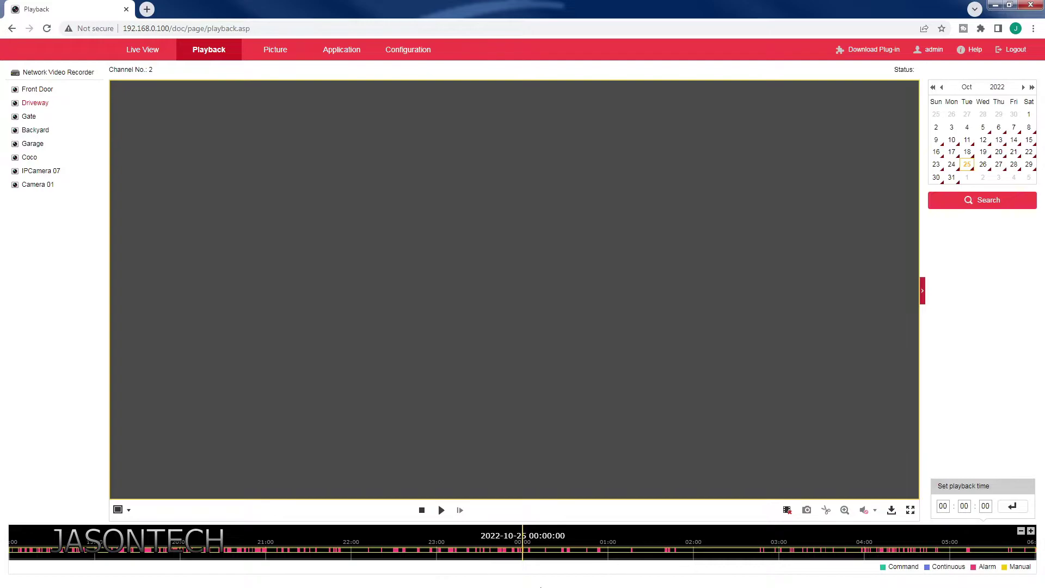
- Jump Driveway playback to 10:00:00, then drag the timeline to about 12:02
{"action": "left_click", "coordinate": [943, 506]}
{"action": "left_click_drag", "start_coordinate": [943, 505], "coordinate": [936, 510]}
{"action": "left_click", "coordinate": [1014, 507]}
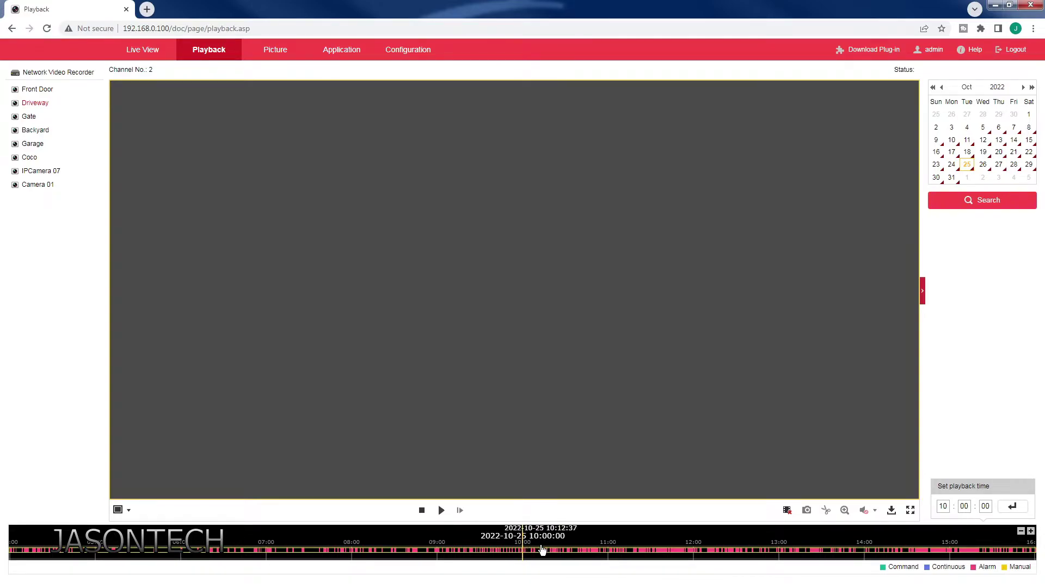
{"action": "left_click_drag", "start_coordinate": [665, 555], "coordinate": [519, 563]}
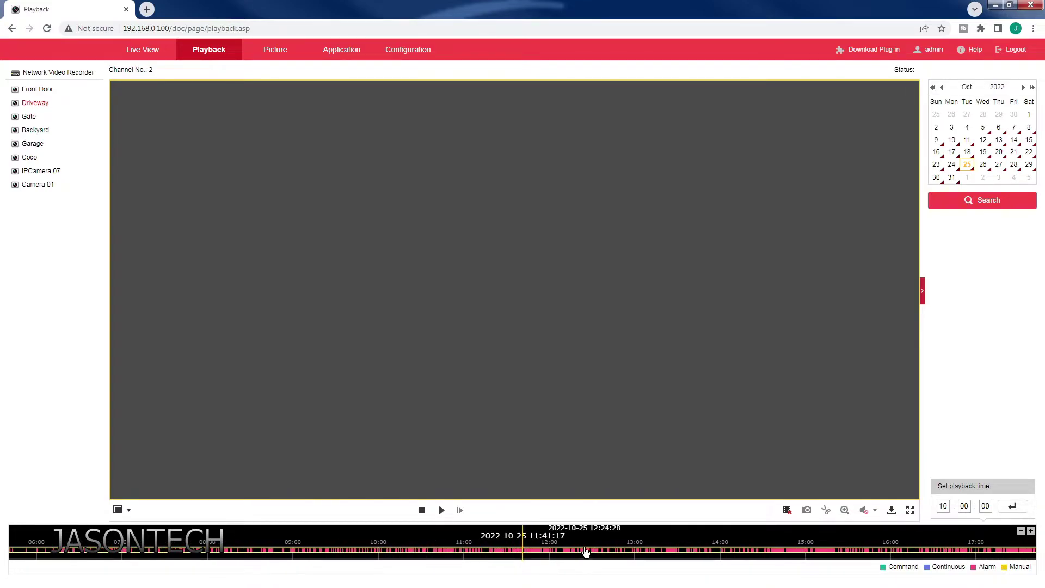
{"action": "left_click_drag", "start_coordinate": [584, 552], "coordinate": [554, 552]}
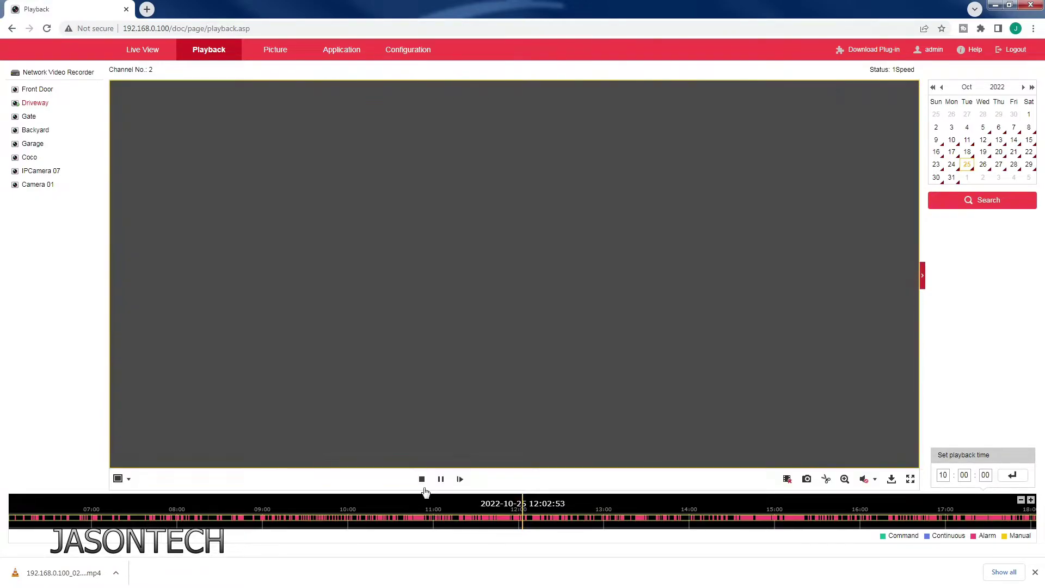
- Open Download by File full-screen and filter the camera to [D2] Driveway
{"action": "left_click", "coordinate": [891, 480]}
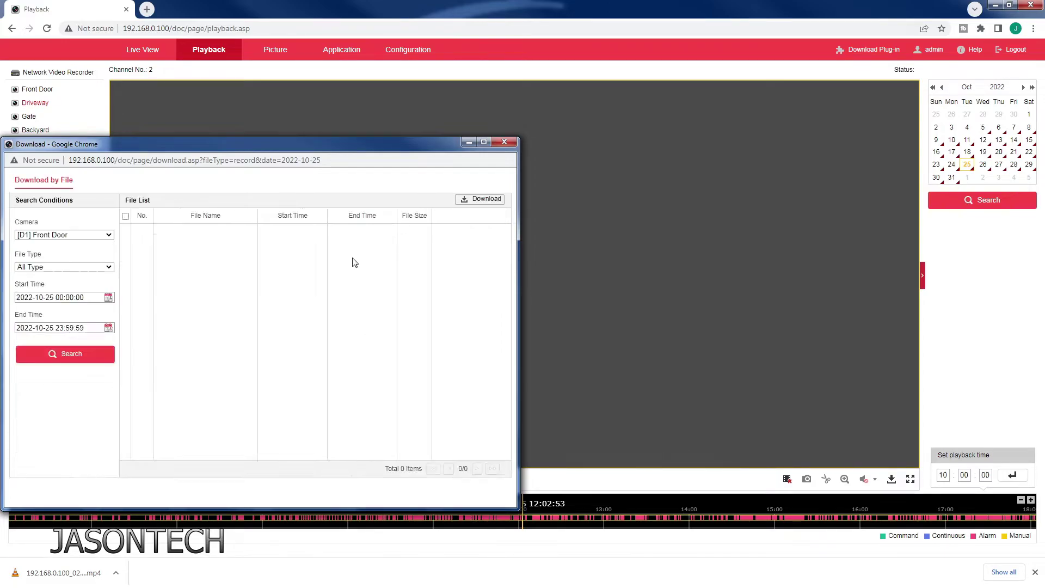
{"action": "left_click", "coordinate": [483, 141]}
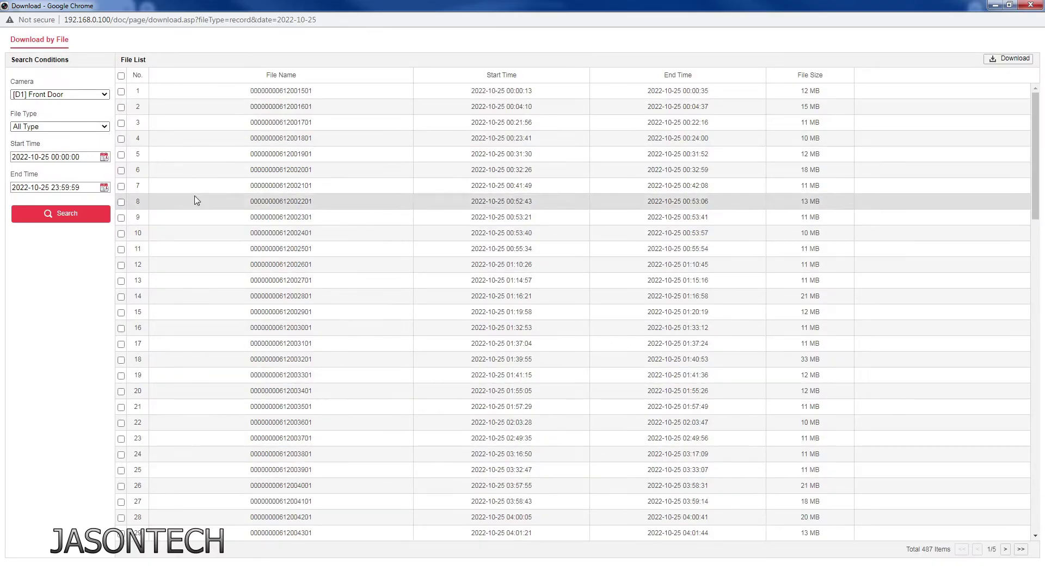
{"action": "left_click", "coordinate": [104, 94]}
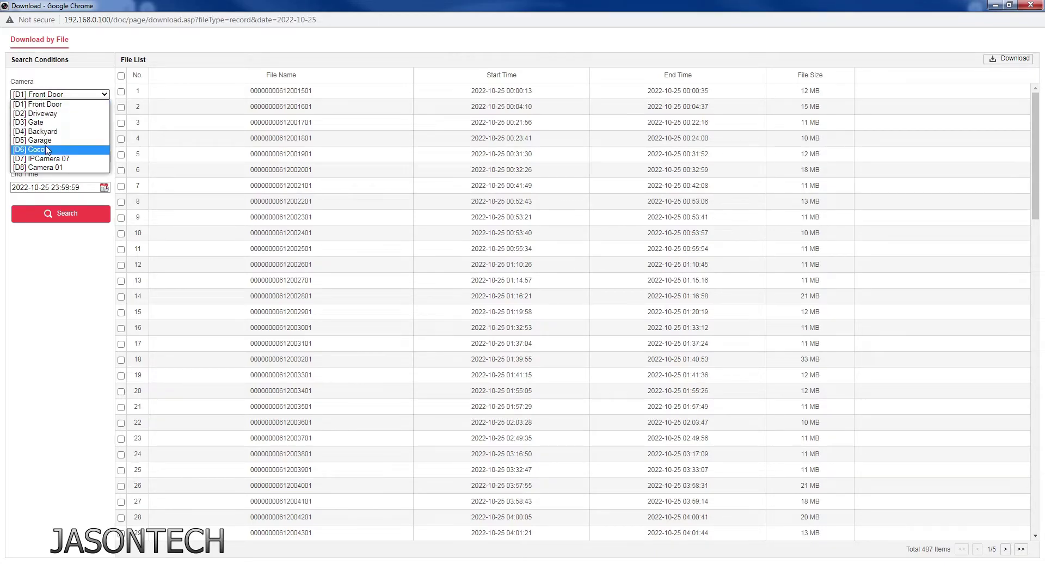
{"action": "left_click", "coordinate": [52, 114]}
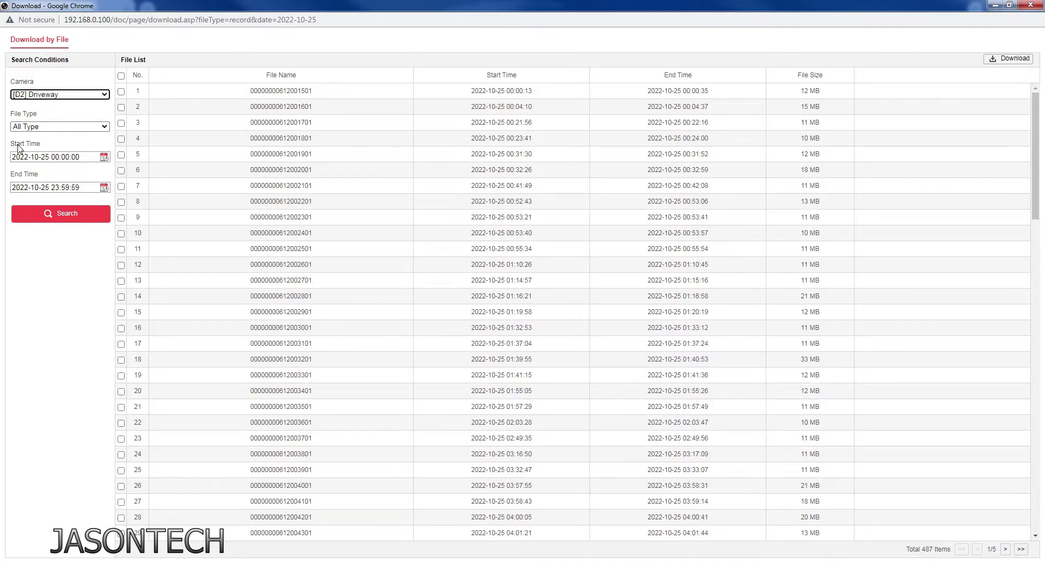
- Set the file search start time to 2022-10-25, hour 10, minute 45
{"action": "left_click", "coordinate": [49, 157]}
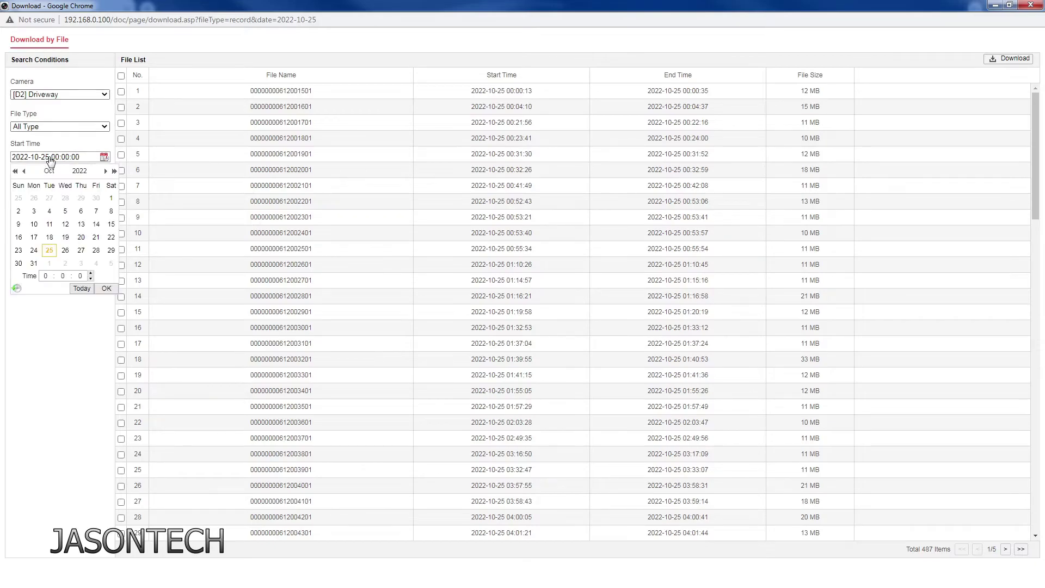
{"action": "left_click", "coordinate": [49, 251]}
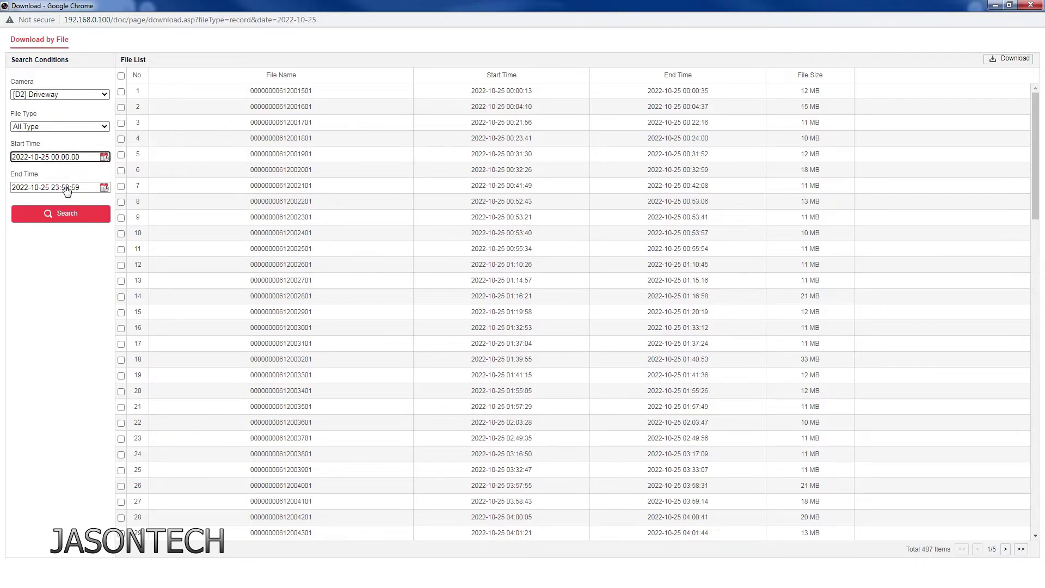
{"action": "left_click", "coordinate": [81, 157]}
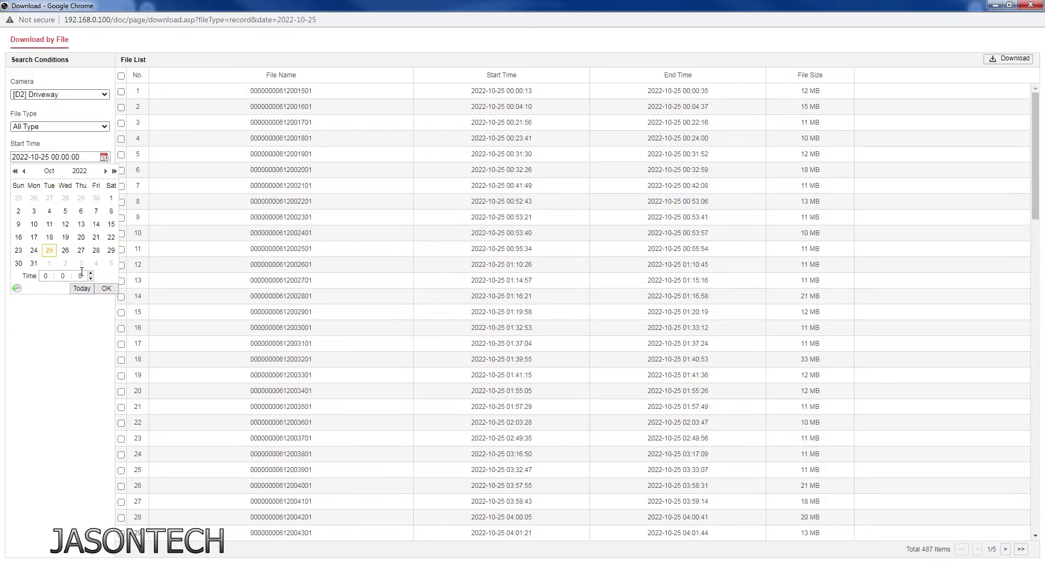
{"action": "left_click", "coordinate": [47, 277]}
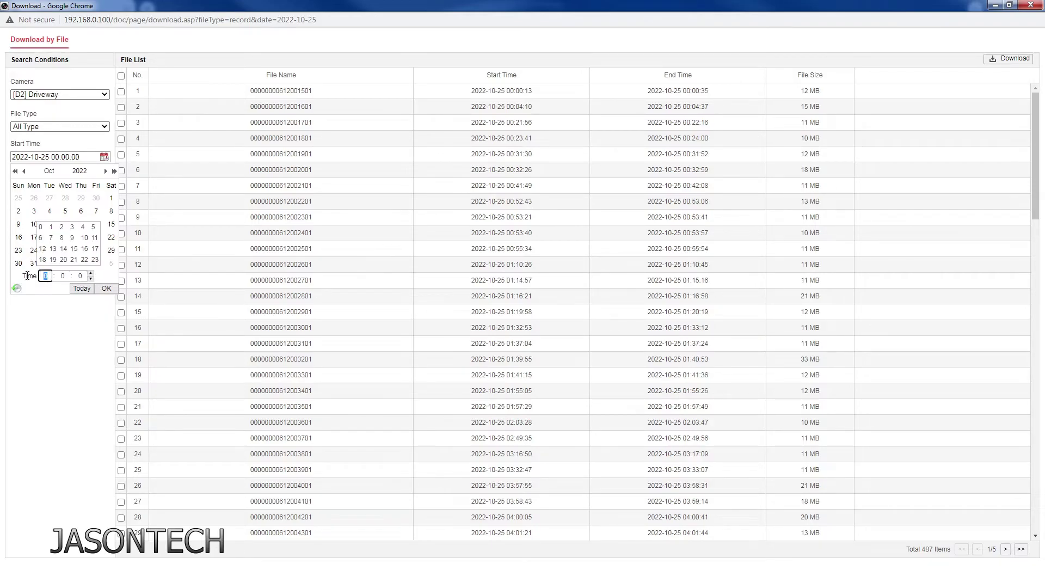
{"action": "left_click", "coordinate": [86, 238]}
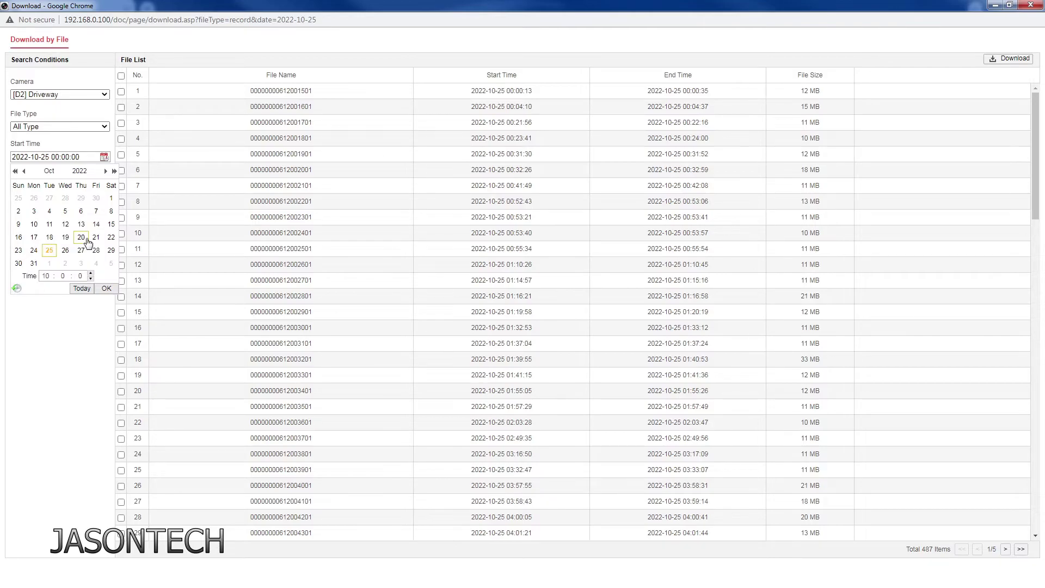
{"action": "left_click", "coordinate": [62, 276]}
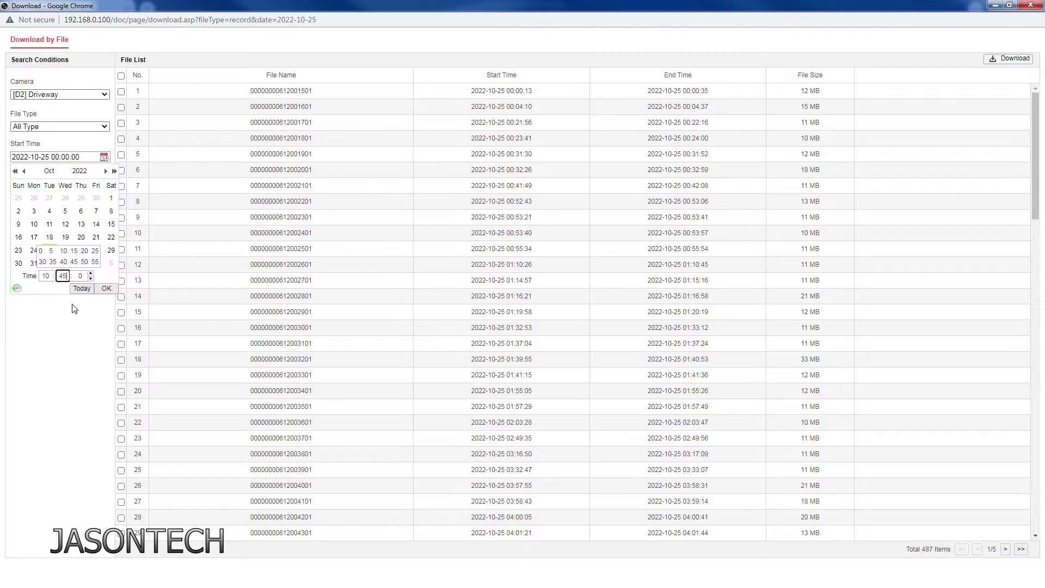
{"action": "left_click", "coordinate": [106, 288]}
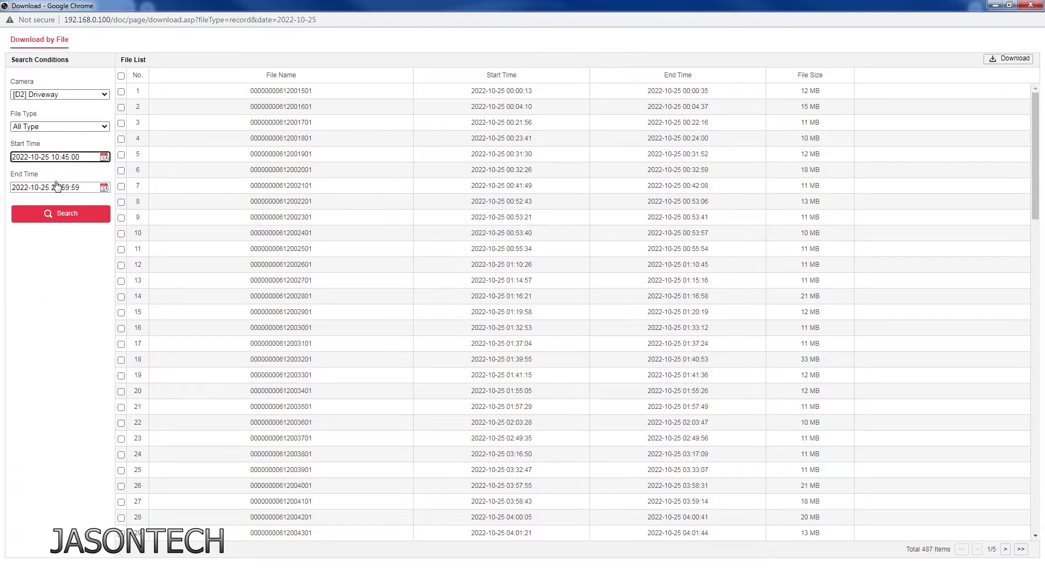
- Set the file search end time to 25 October 2022, hour 11, minute 45
{"action": "left_click", "coordinate": [30, 187]}
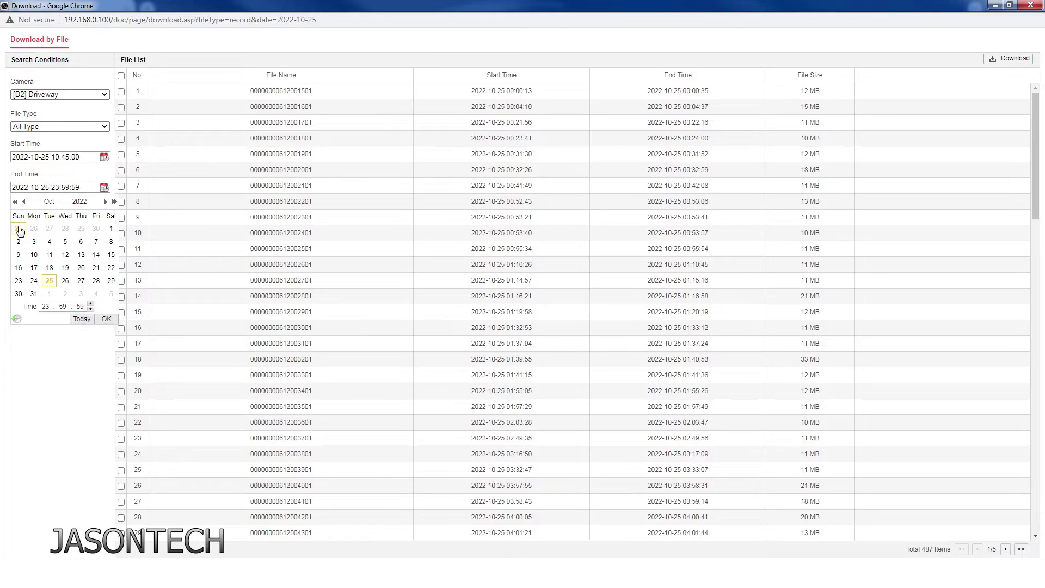
{"action": "left_click", "coordinate": [49, 254]}
{"action": "left_click", "coordinate": [49, 281]}
{"action": "left_click", "coordinate": [49, 307]}
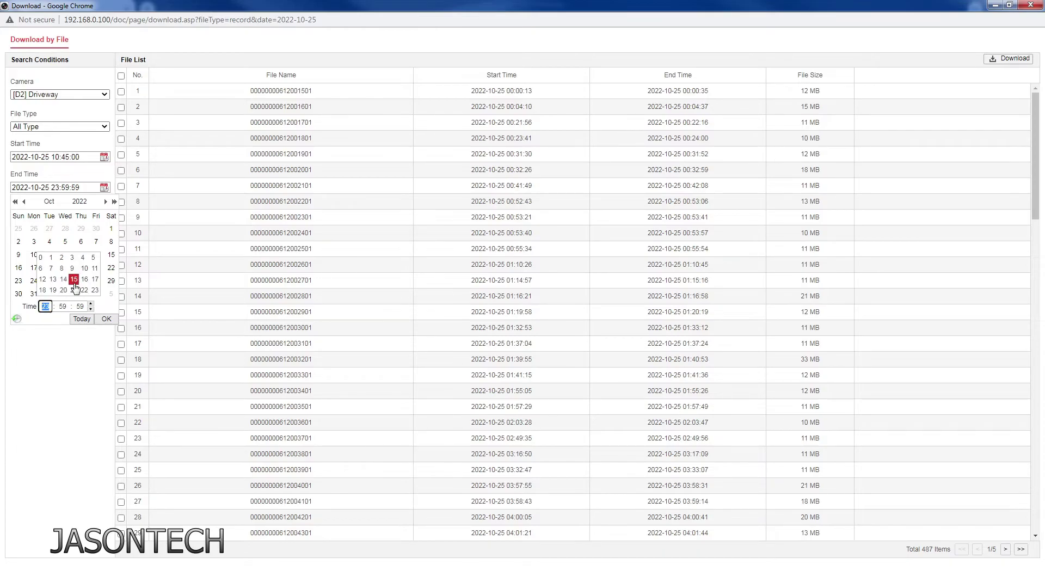
{"action": "left_click", "coordinate": [94, 268]}
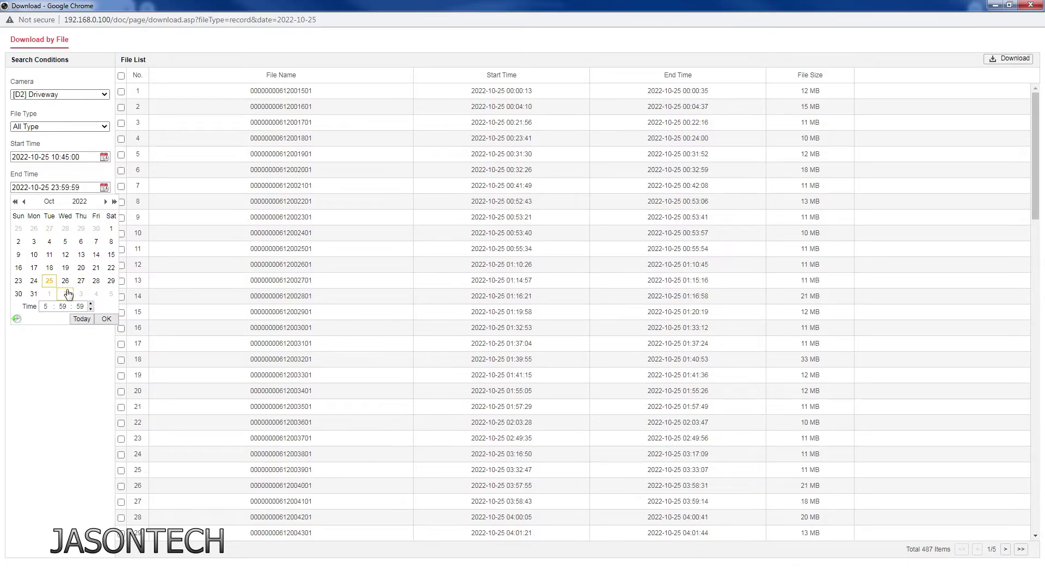
{"action": "left_click", "coordinate": [47, 306]}
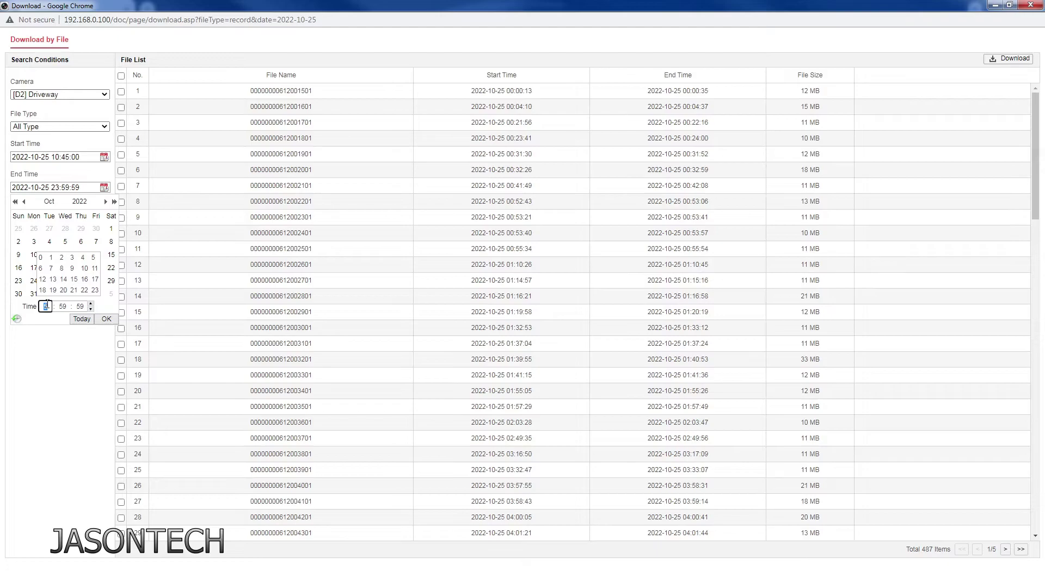
{"action": "left_click", "coordinate": [94, 268]}
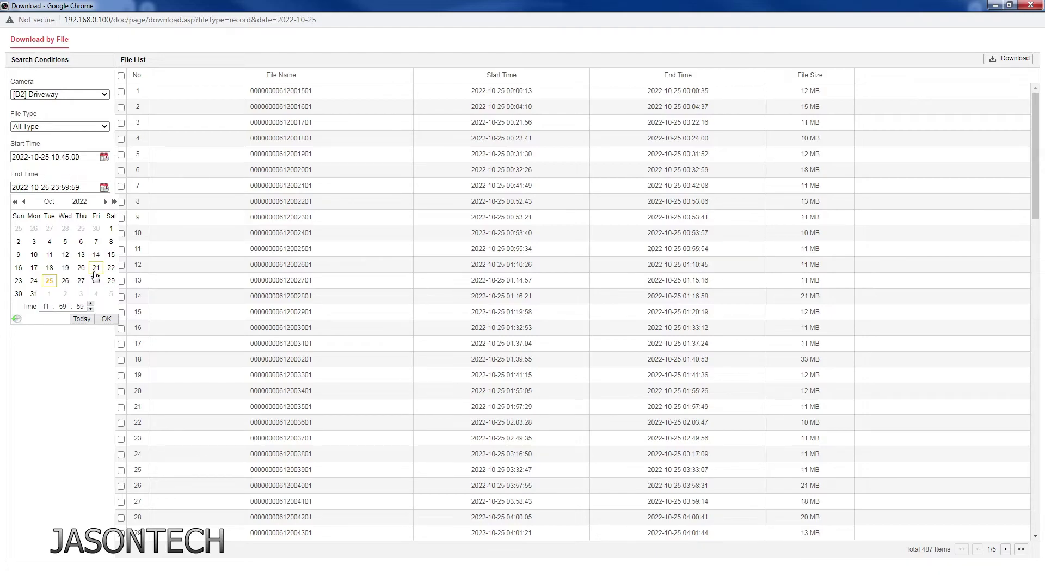
{"action": "left_click", "coordinate": [63, 306]}
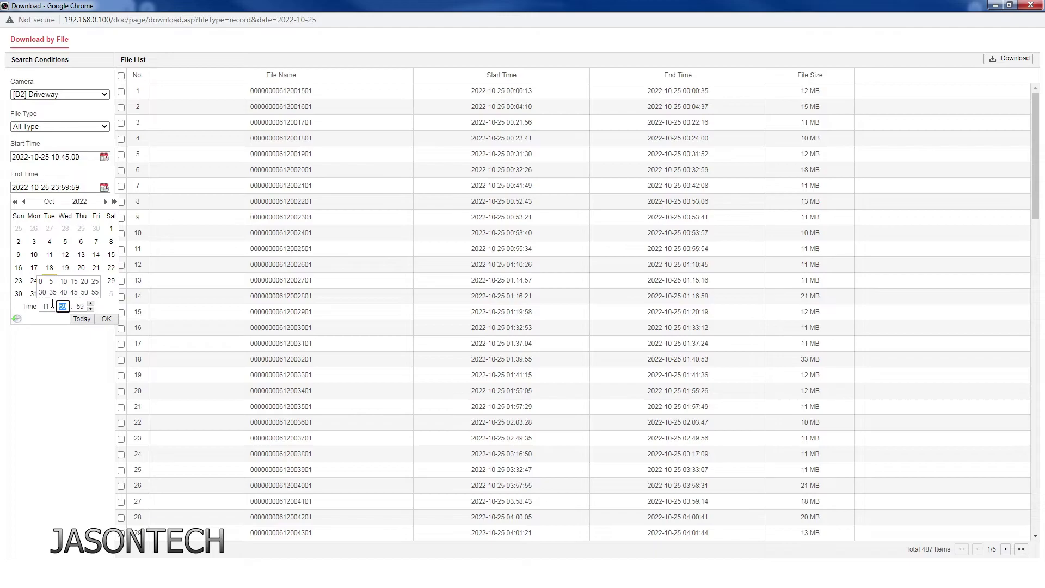
{"action": "type", "text": "45"}
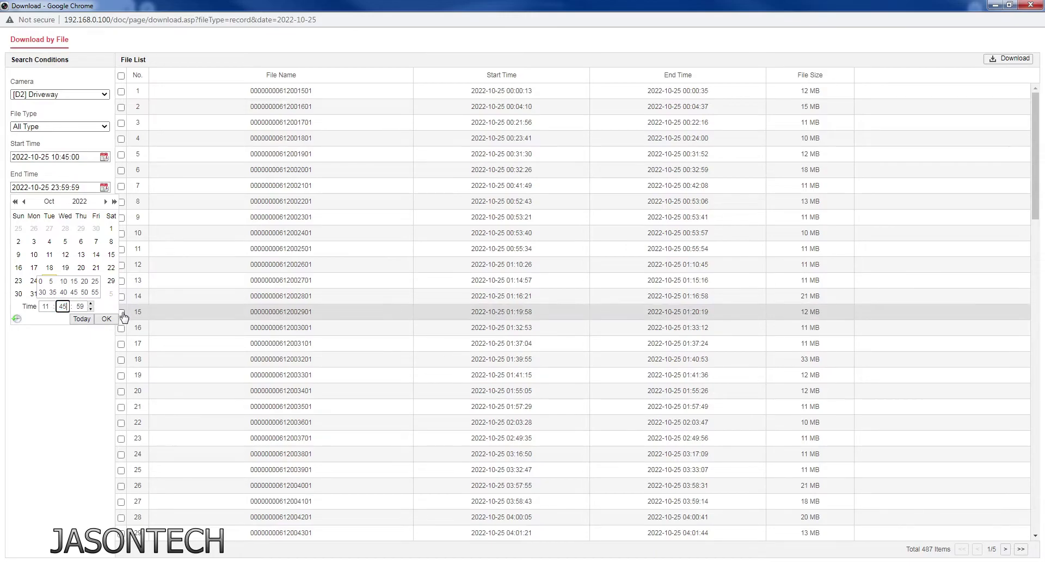
{"action": "left_click", "coordinate": [106, 319]}
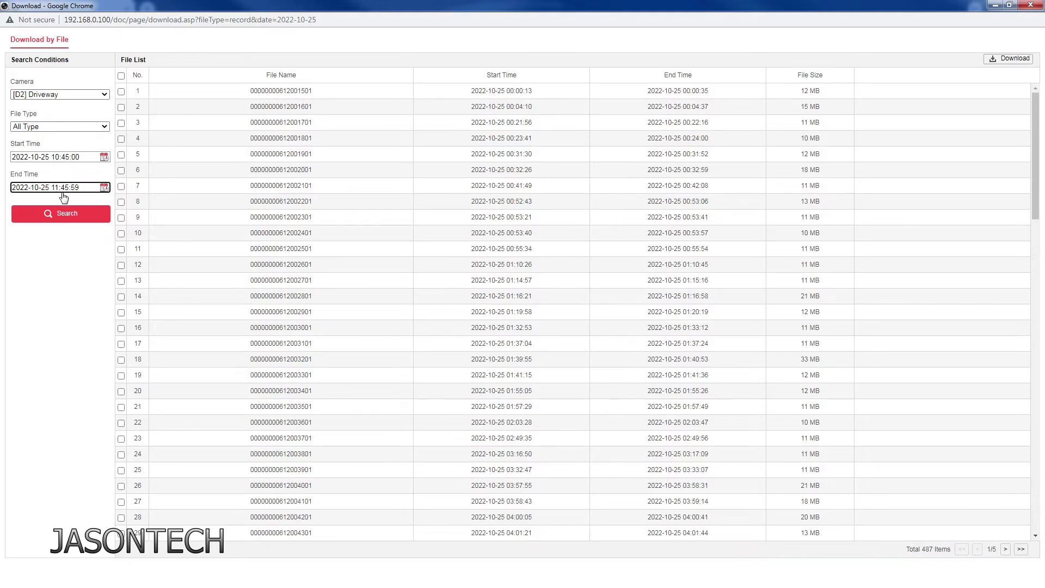
- Search the time window and download the 10:45:00 and 11:08:50 recordings as MP4
{"action": "left_click", "coordinate": [59, 216]}
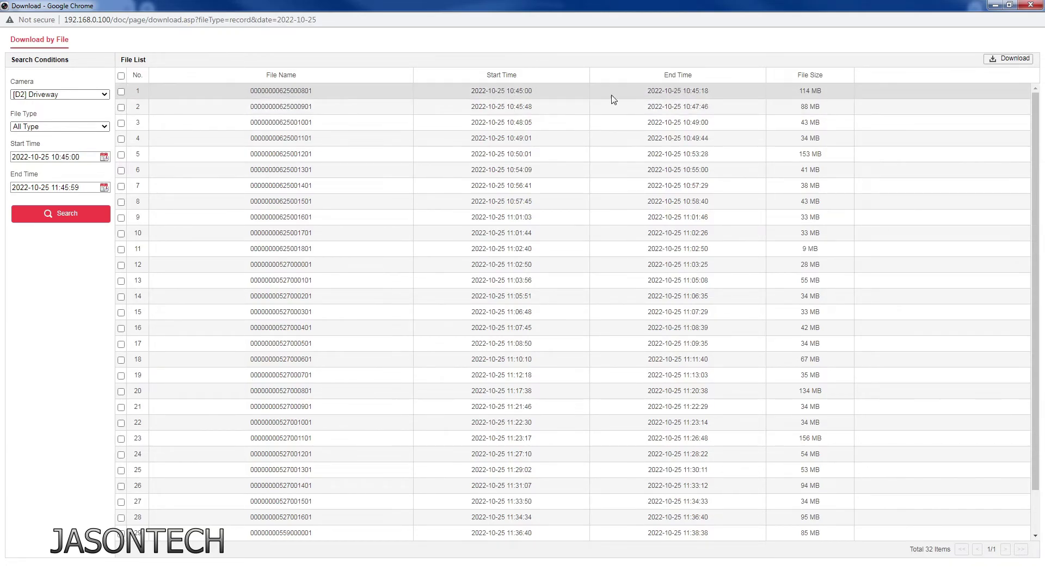
{"action": "left_click", "coordinate": [120, 91]}
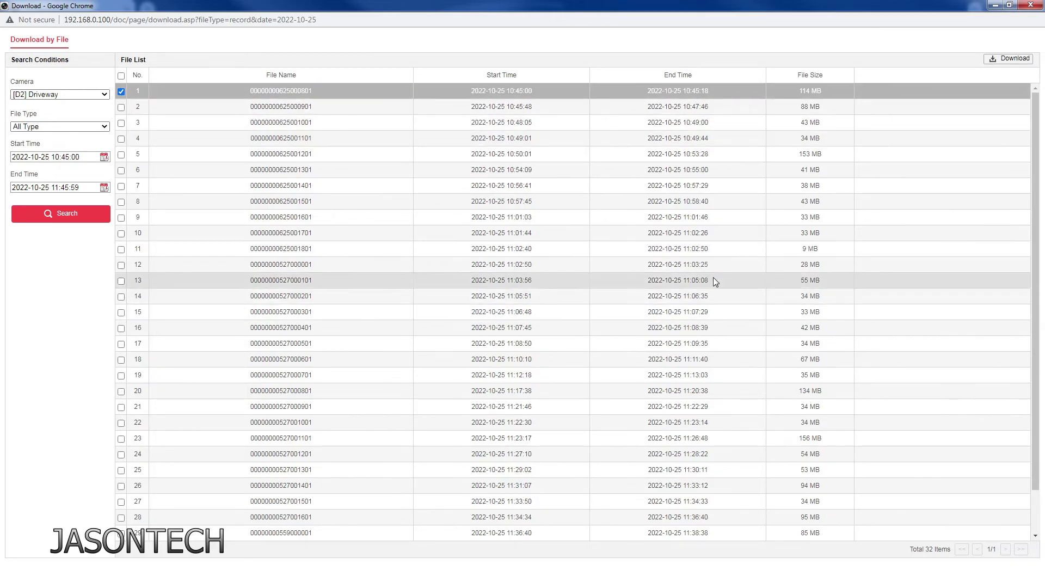
{"action": "left_click", "coordinate": [120, 345]}
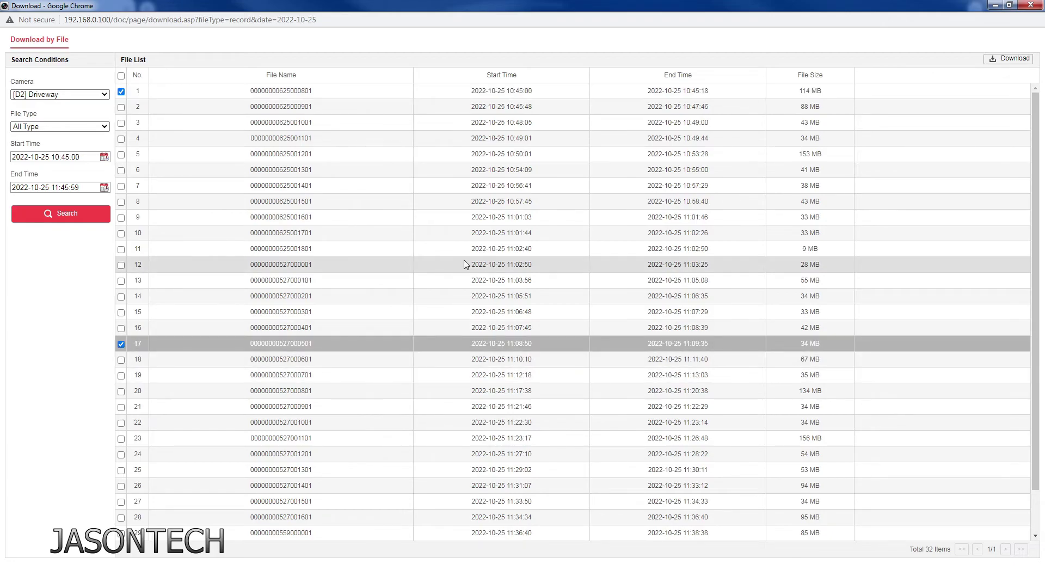
{"action": "left_click", "coordinate": [1014, 59]}
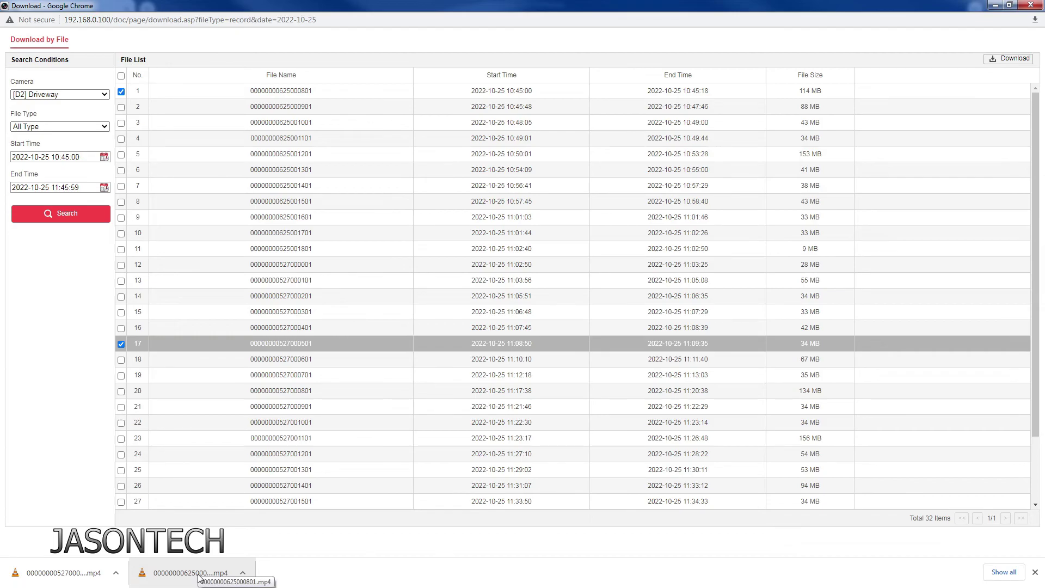
- Dismiss the browser download shelf and close Download by File to return to Playback
{"action": "left_click", "coordinate": [245, 575]}
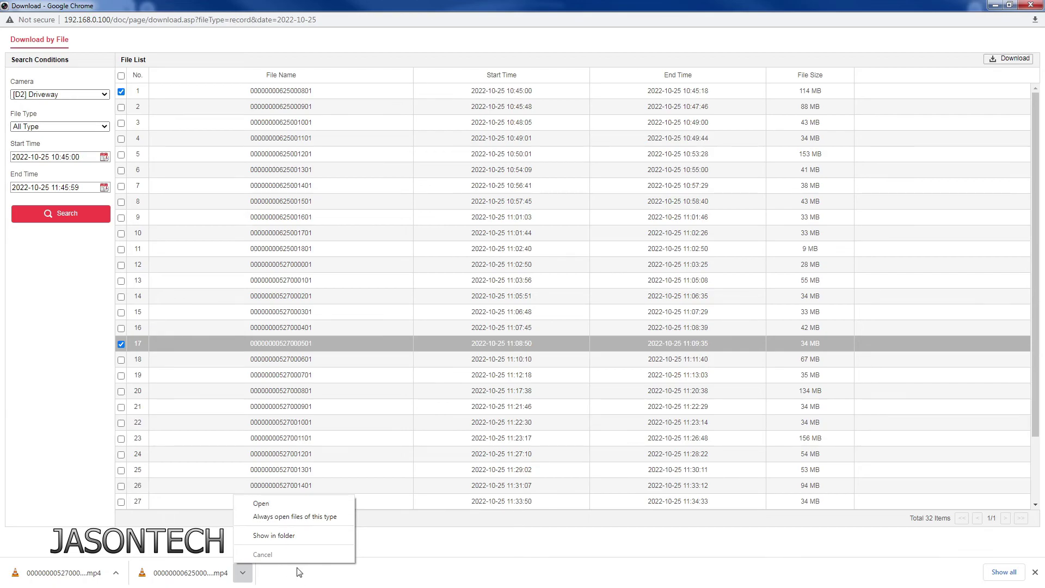
{"action": "left_click", "coordinate": [1034, 572]}
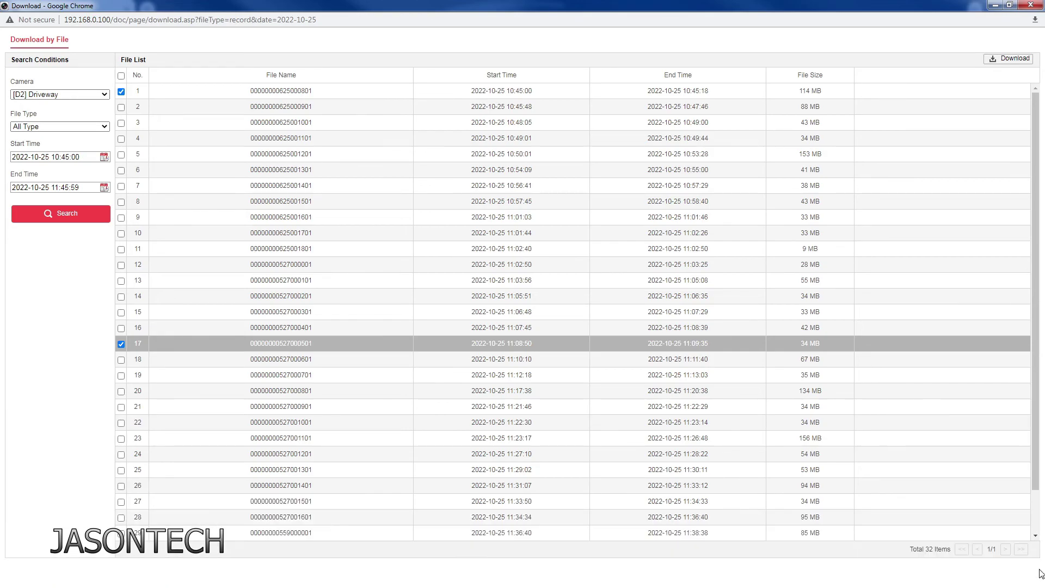
{"action": "left_click", "coordinate": [1031, 5]}
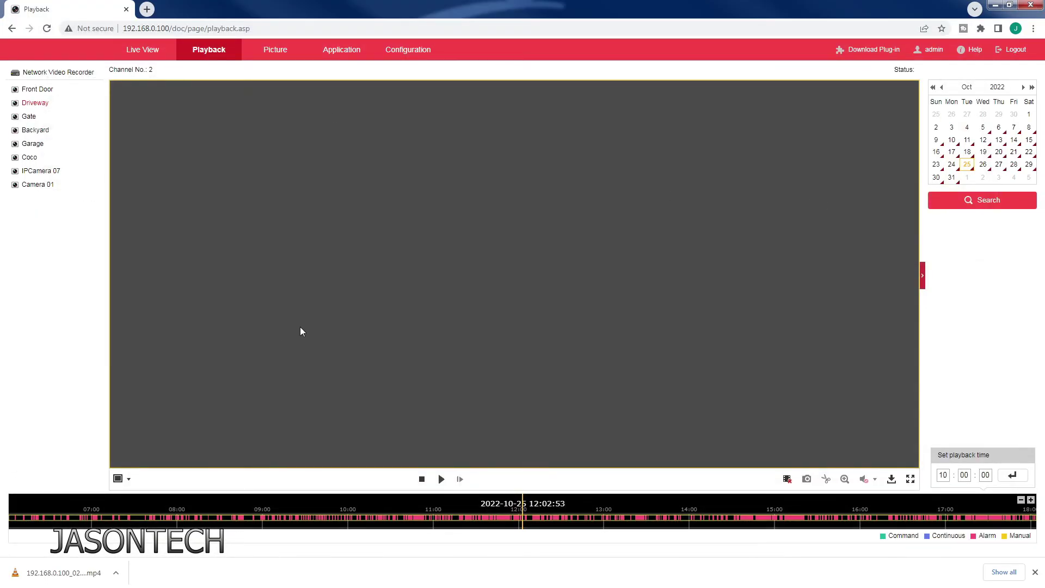